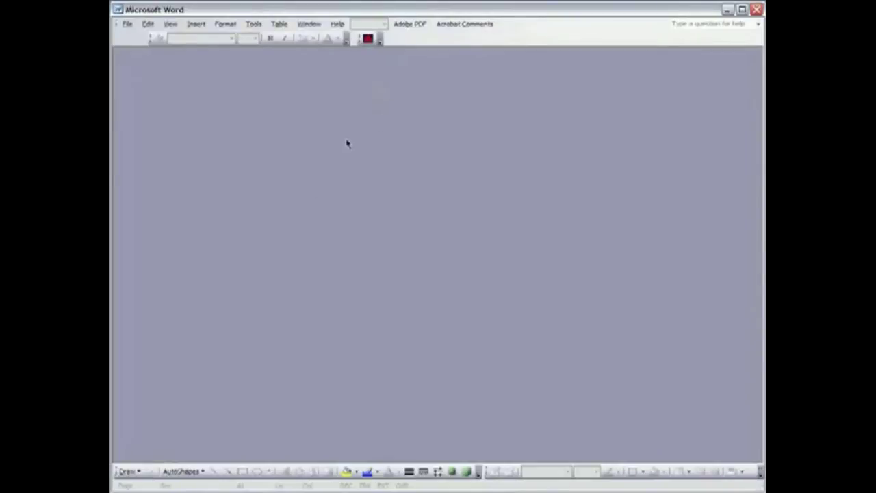
- Start the Avery Wizard, go to its product selection page and look through the product list and category options
click(369, 39)
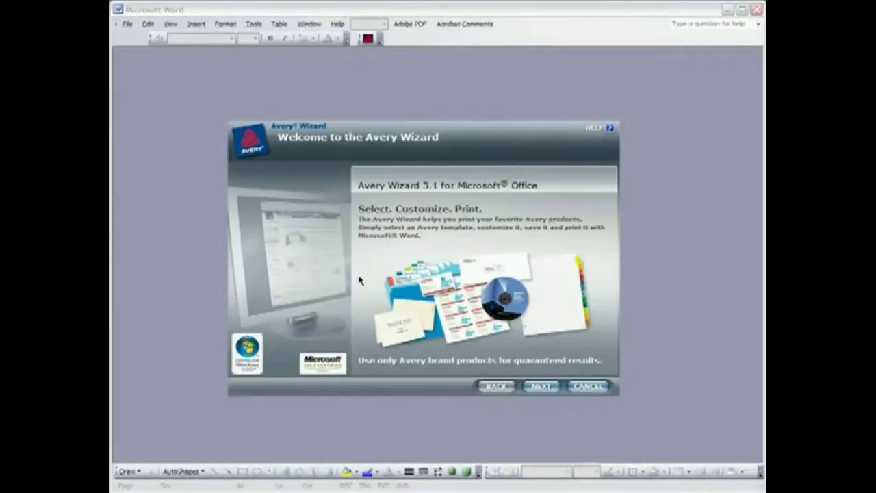
click(542, 387)
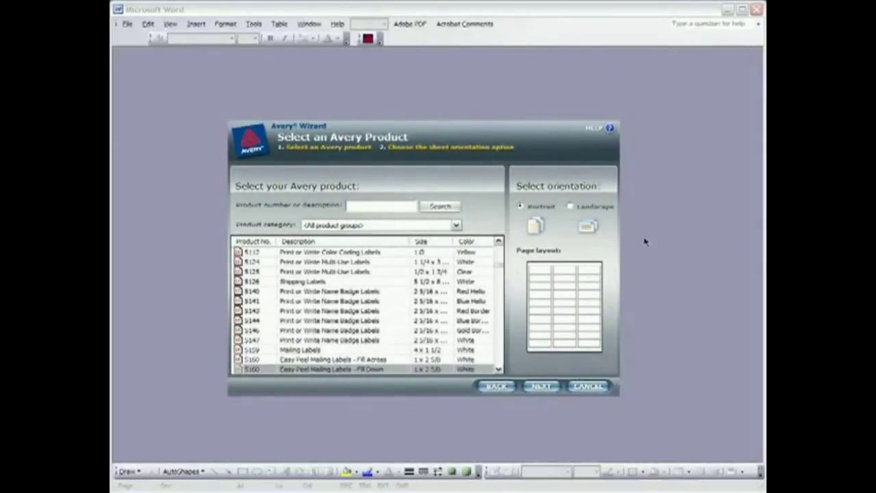
mouse_move(499, 267)
mouse_down()
mouse_move(495, 293)
mouse_move(495, 269)
mouse_up()
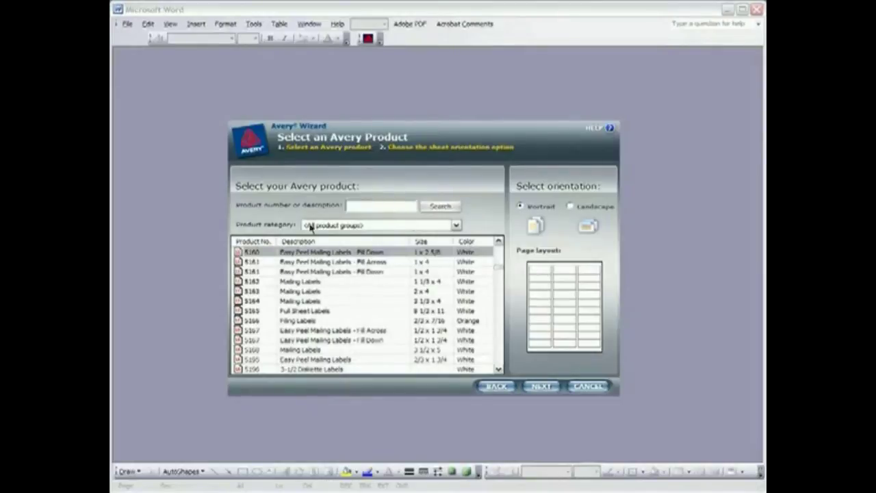
click(457, 225)
click(456, 225)
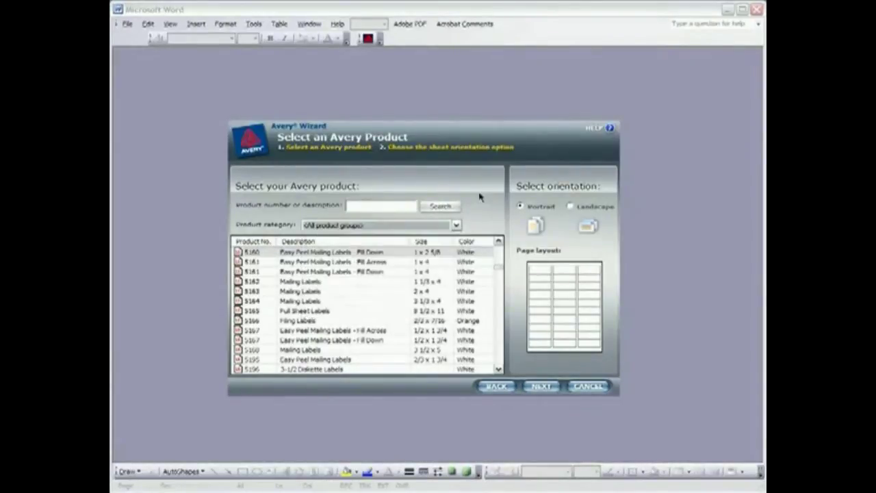
- Search for product number 5160 and choose Easy Peel Mailing Labels - Fill Down as the label product
click(376, 207)
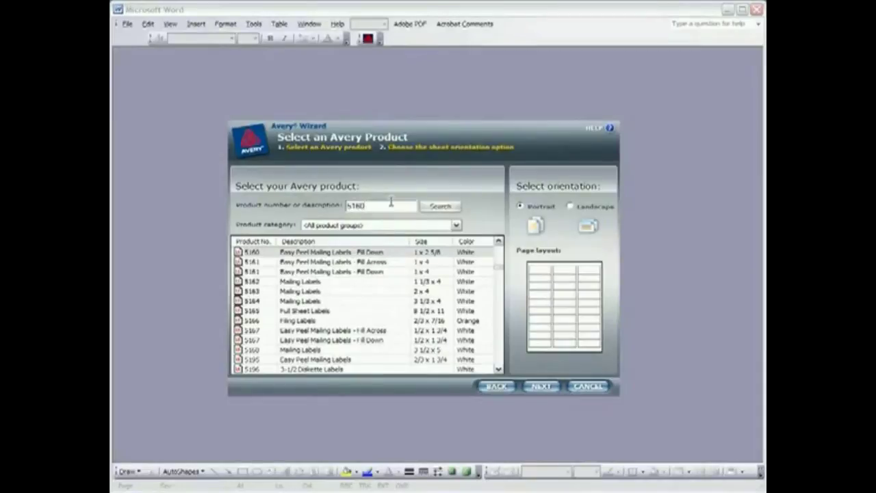
click(440, 207)
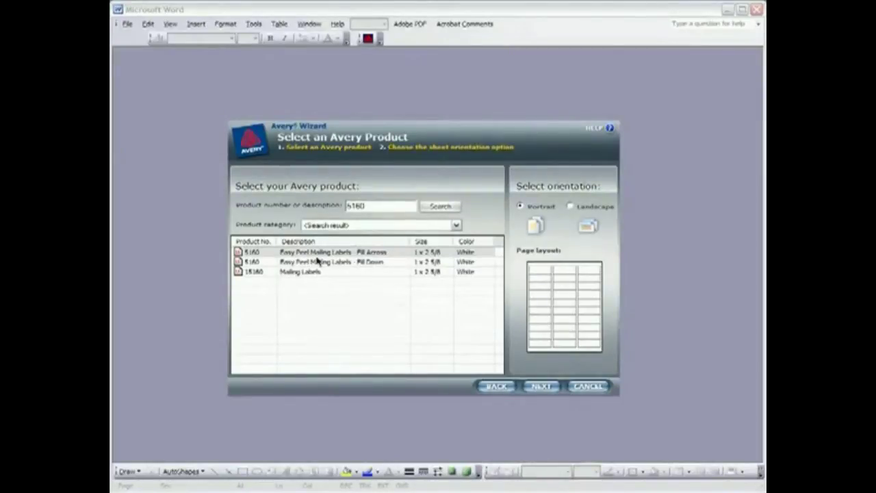
click(362, 261)
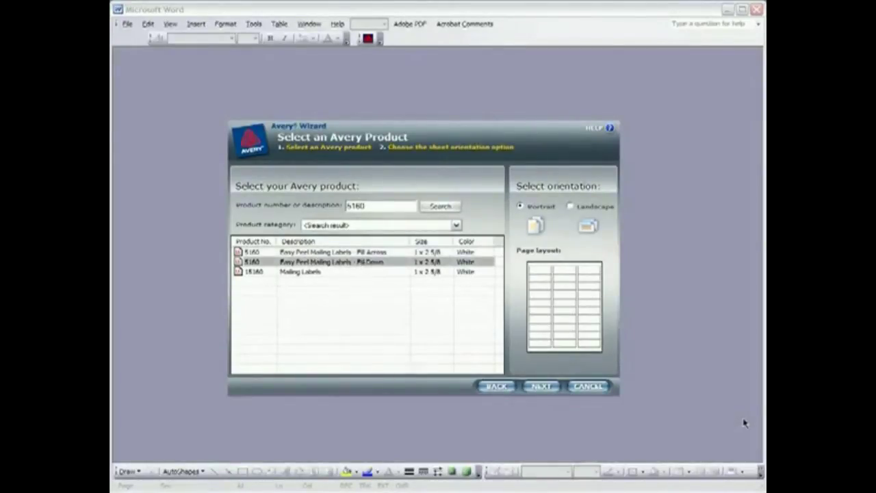
click(541, 386)
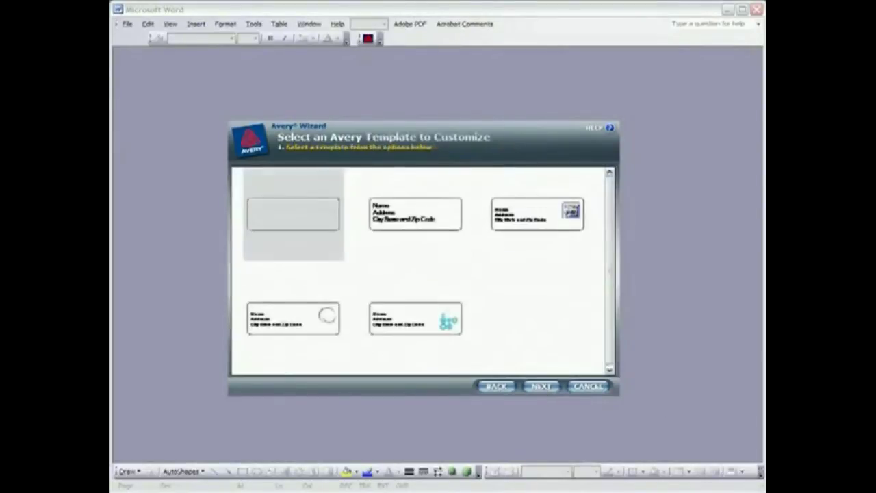
- Accept the blank label template and choose to merge data from an existing data file
click(542, 387)
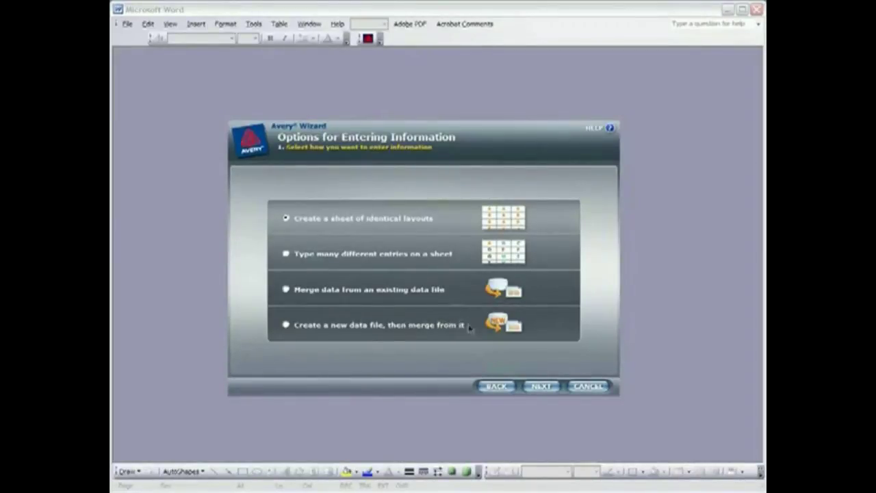
click(286, 290)
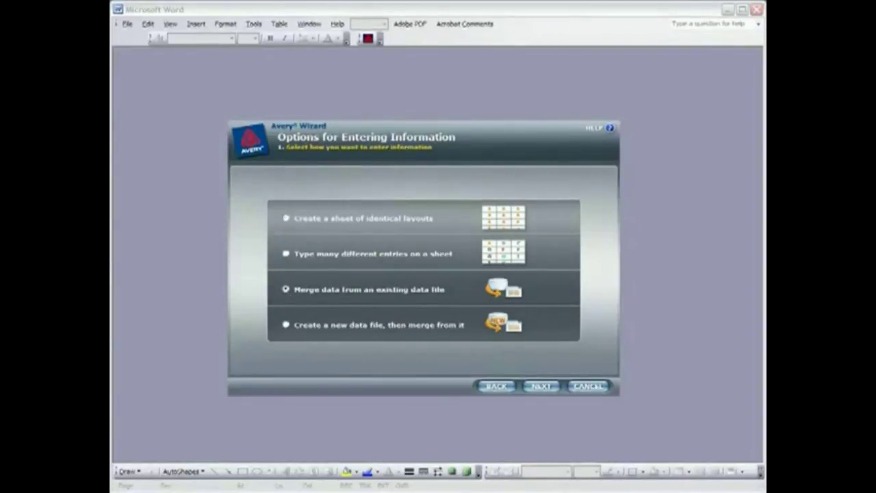
click(541, 386)
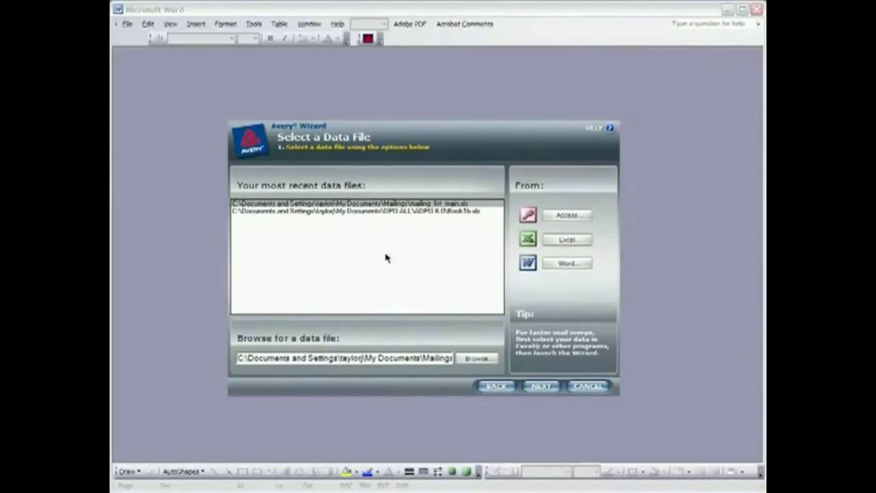
- Load mailing_list_main.xls from the Mailings folder as the data file, using its table with the first row as column headers
click(476, 360)
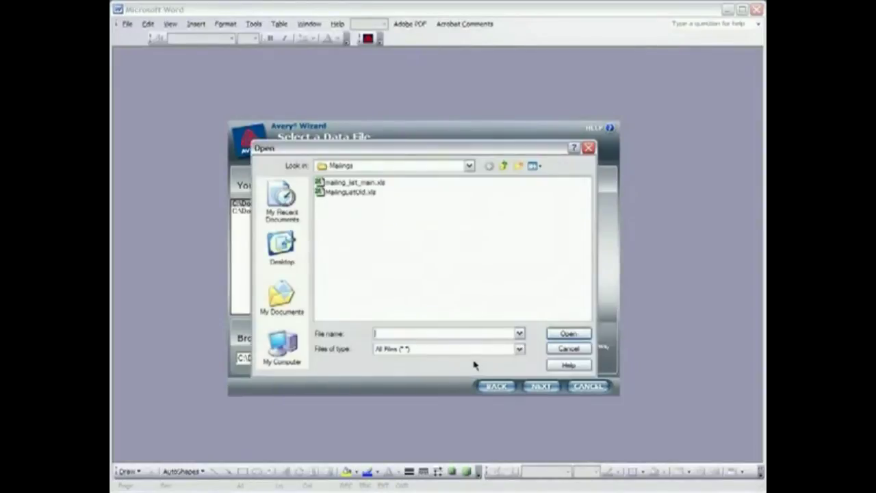
click(335, 183)
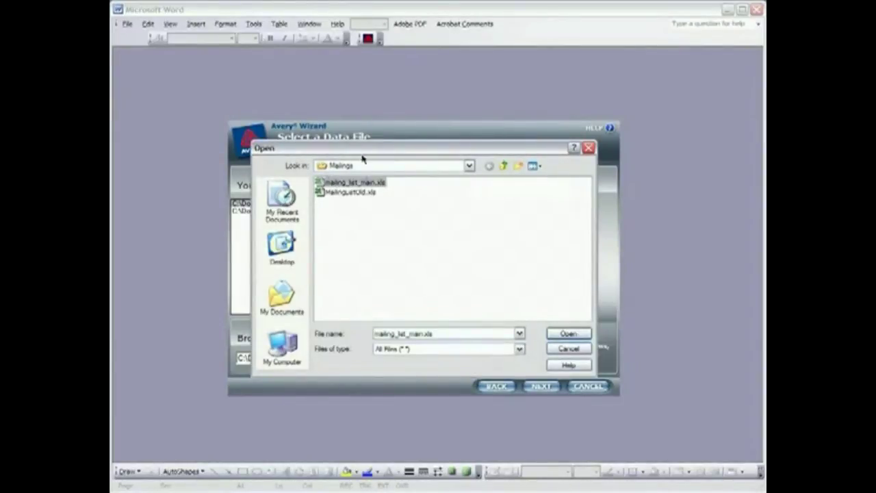
mouse_move(360, 182)
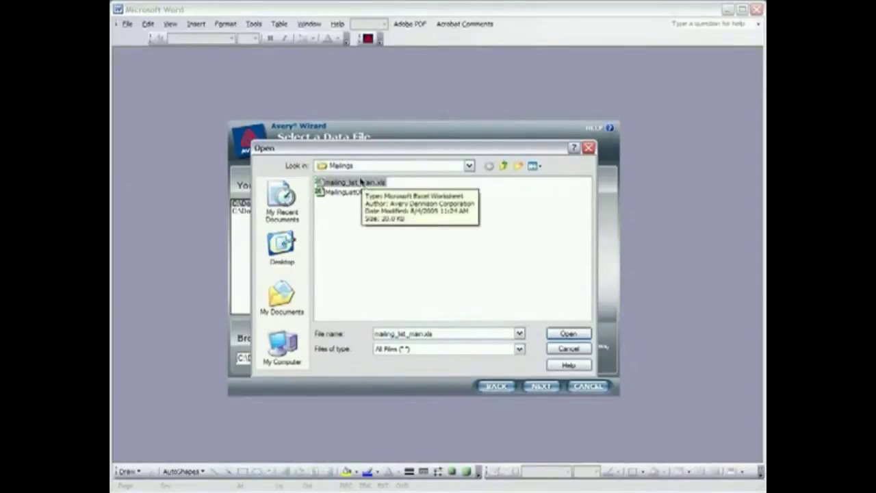
click(567, 334)
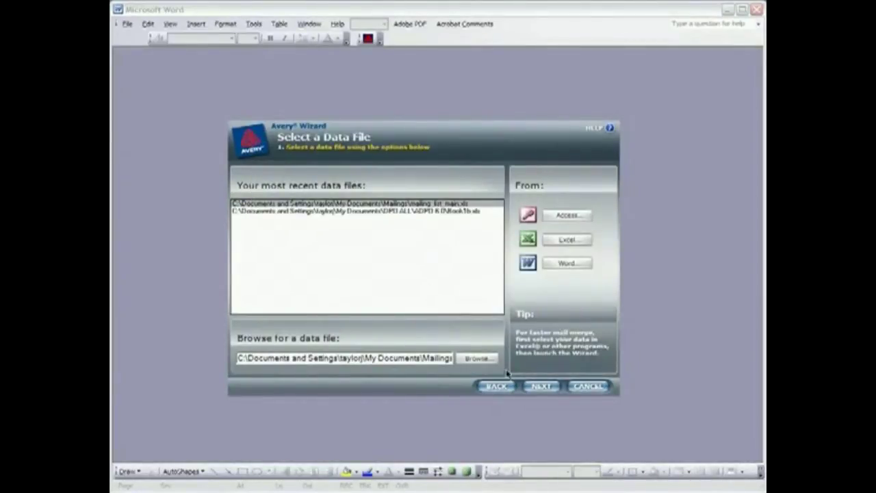
click(541, 387)
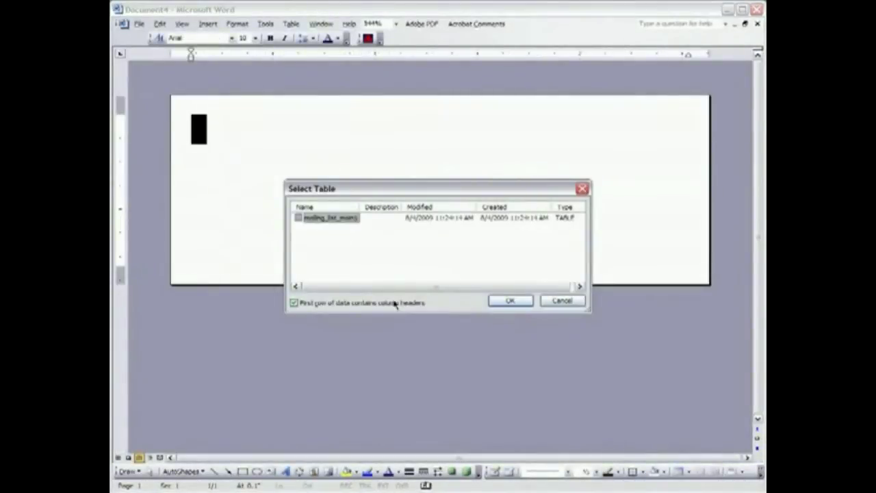
click(511, 301)
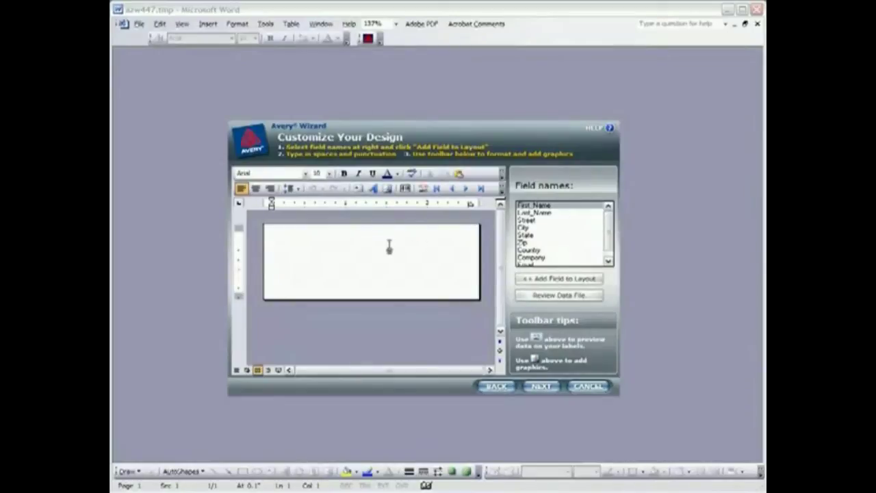
- Lay out the label fields on three lines: First_Name and Last_Name, then Street, then City, State and Zip
click(554, 281)
click(555, 280)
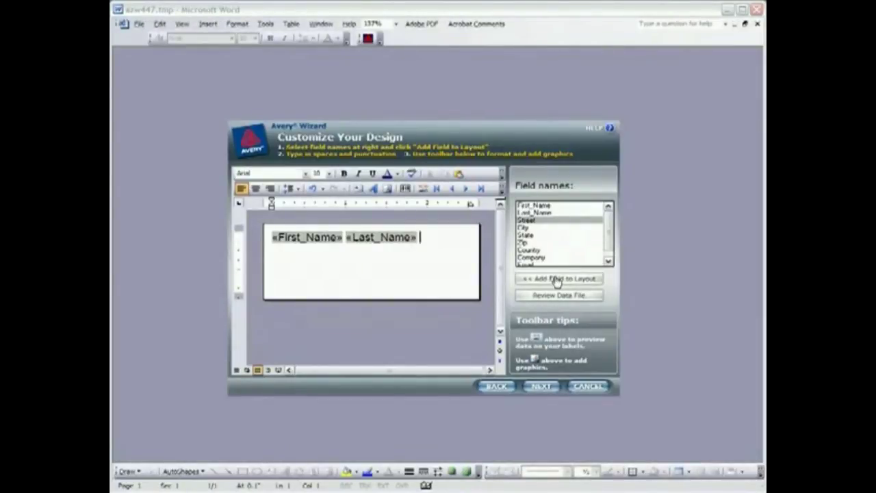
key(Return)
click(563, 281)
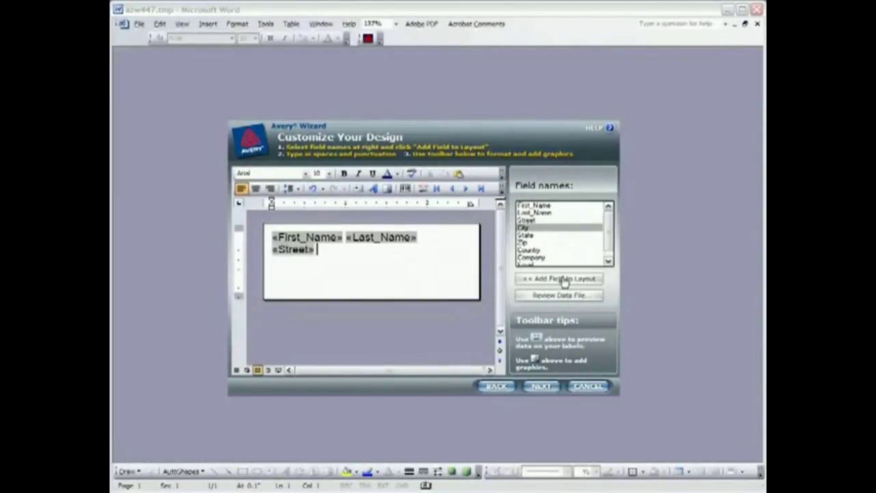
key(Return)
click(556, 281)
click(556, 280)
click(556, 281)
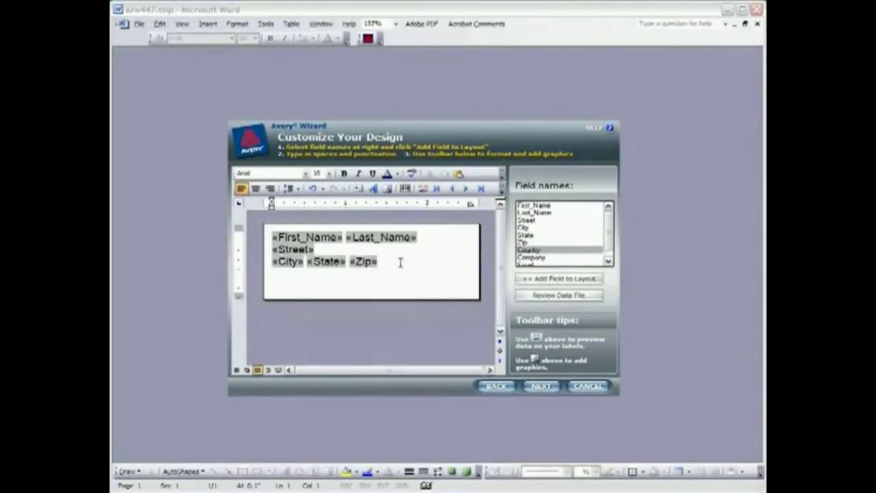
- Format all the merge fields on the label in Times New Roman, size 11, dark blue
drag(391, 263, 273, 236)
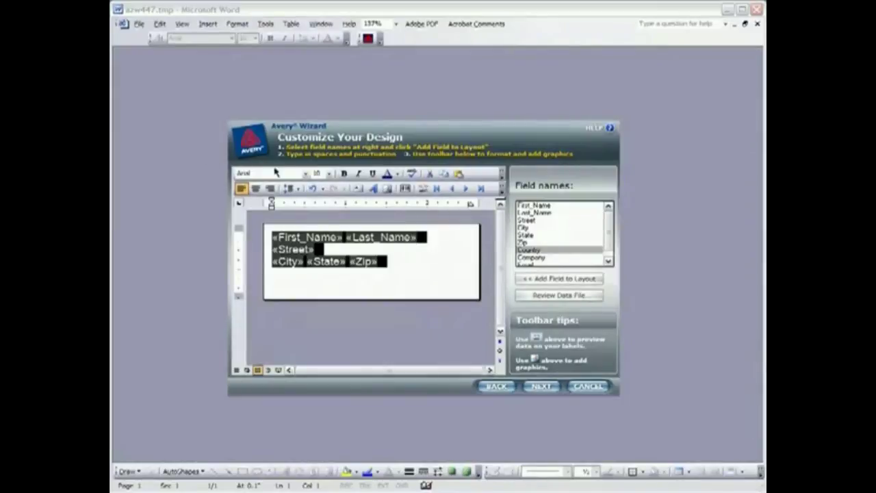
click(305, 174)
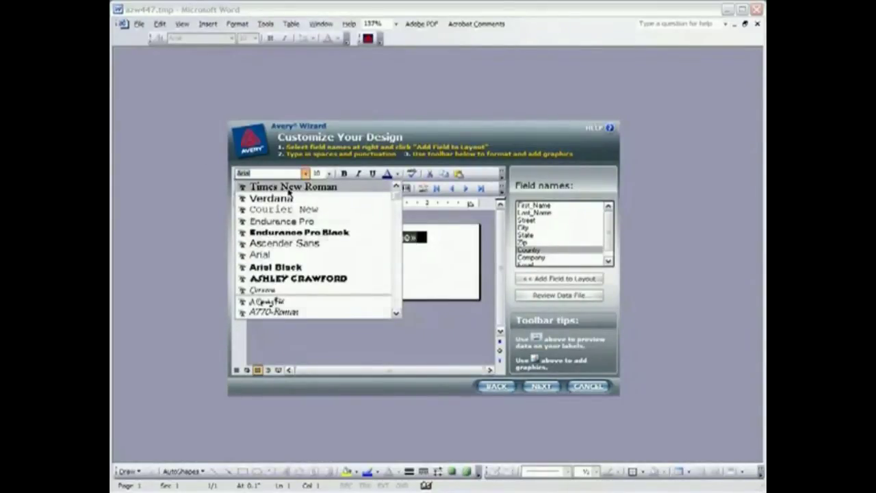
click(289, 187)
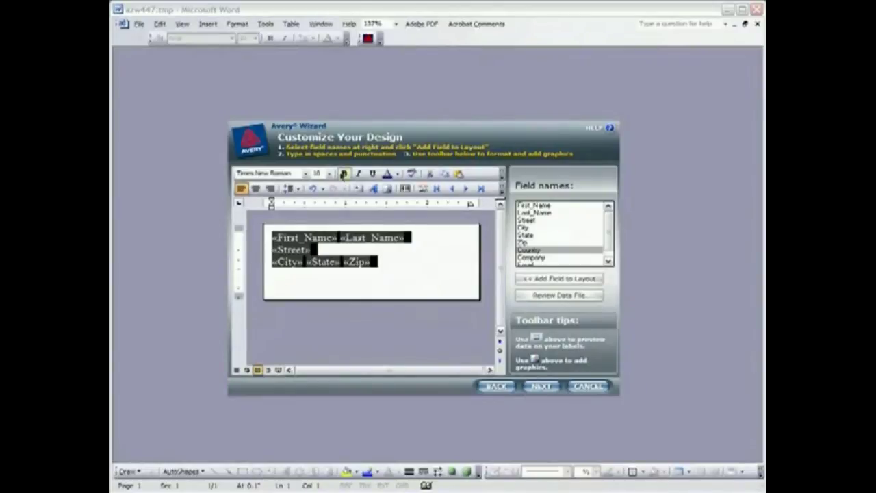
click(329, 174)
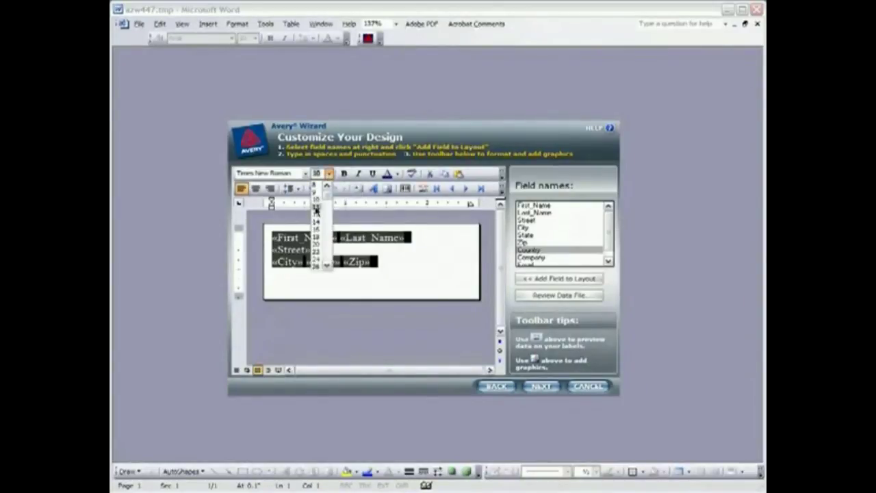
click(316, 206)
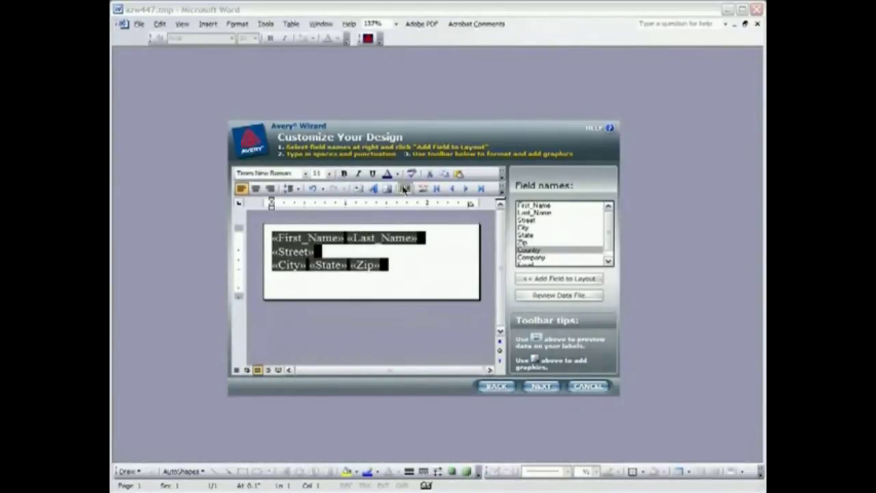
click(397, 175)
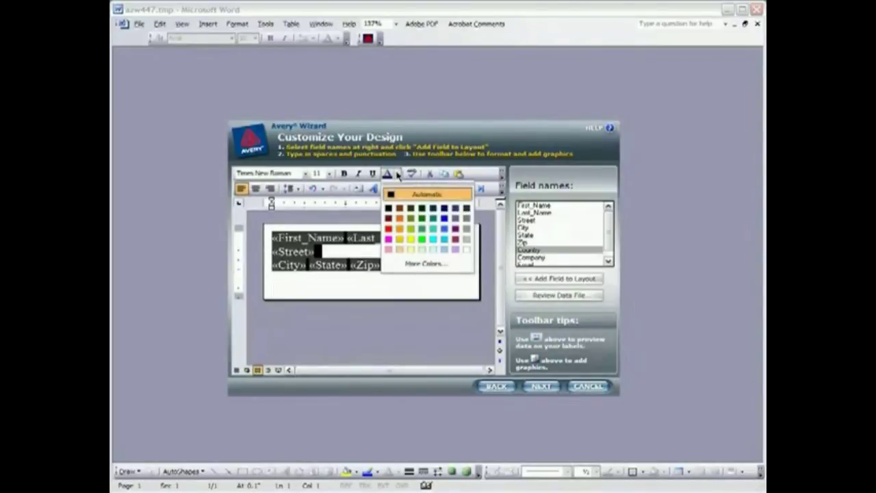
click(444, 208)
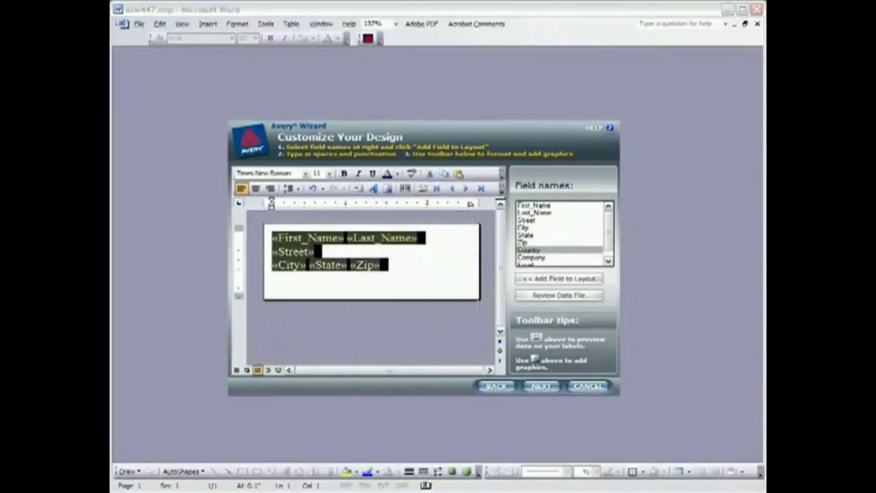
click(421, 262)
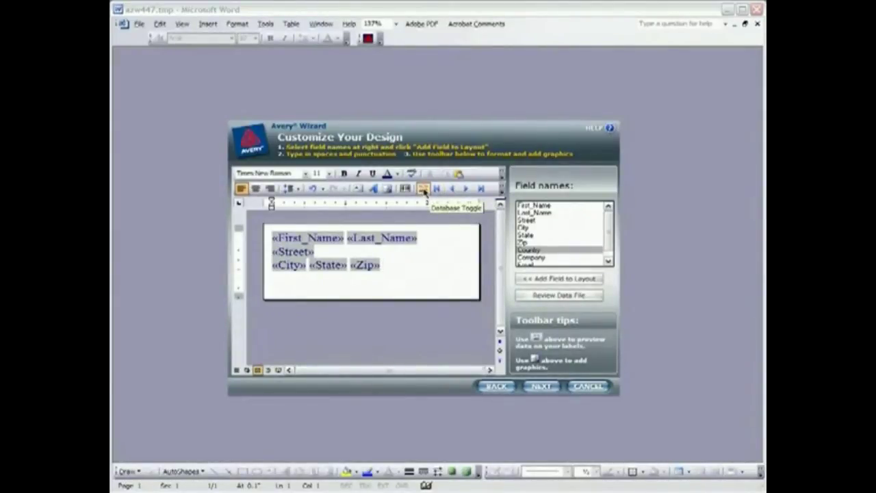
- Preview the label with data from the mailing list, switch back to the field names and complete the design page
click(424, 190)
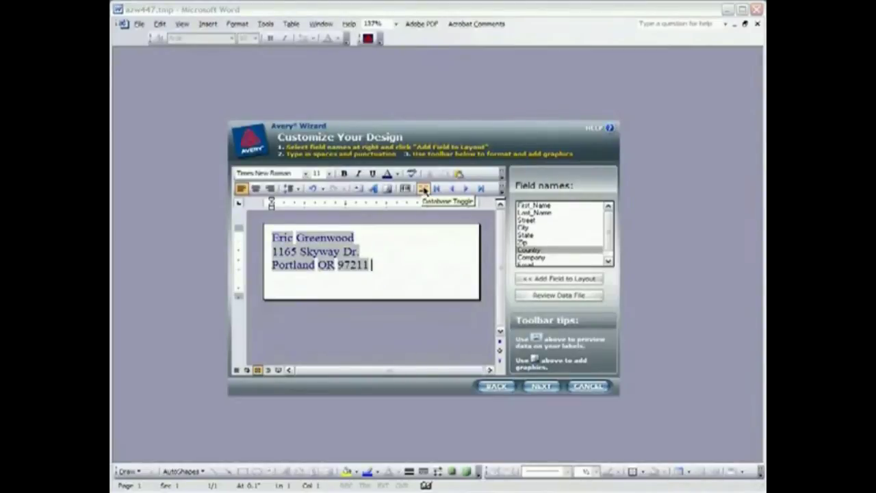
click(425, 190)
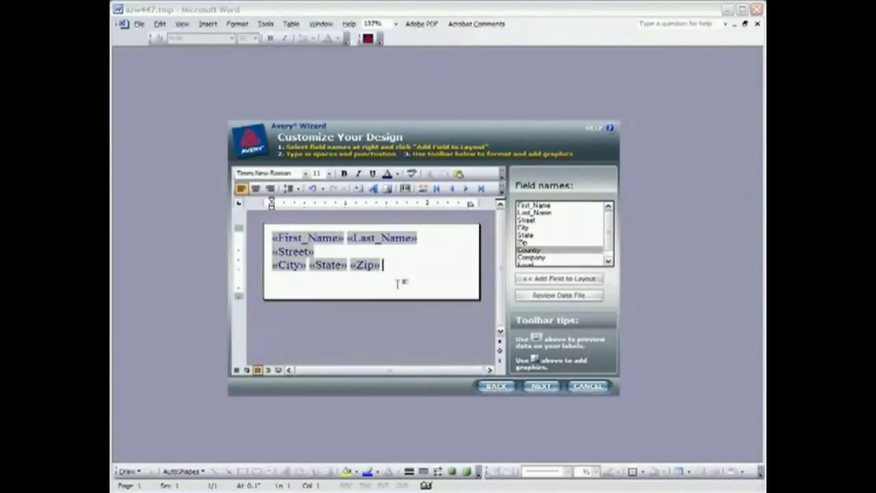
click(541, 386)
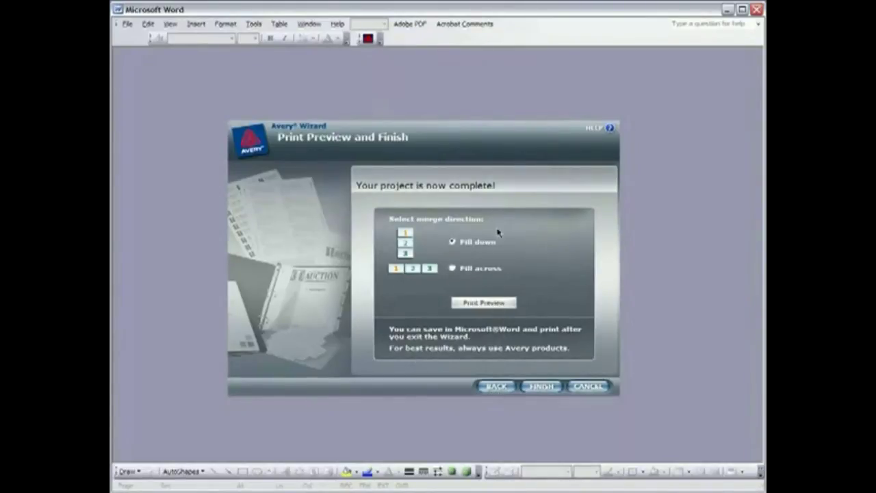
- Check the merged label sheet up close in print preview with the Fill down direction, then finish the wizard
click(498, 305)
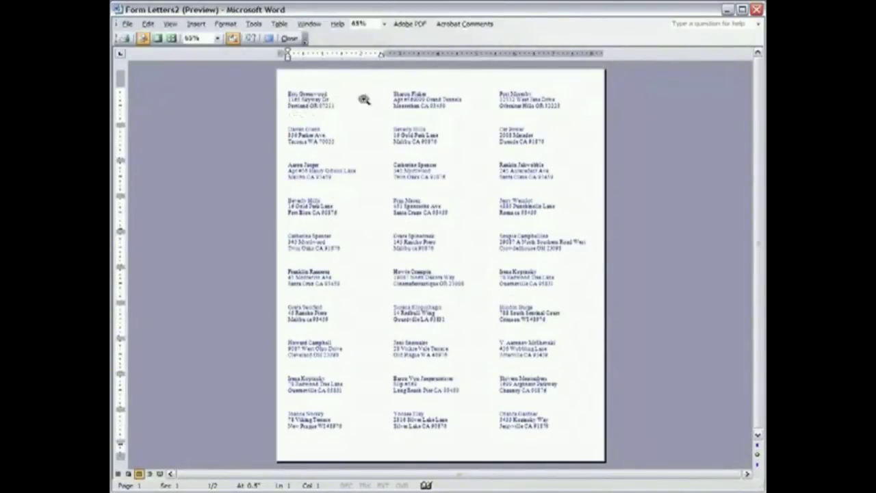
click(308, 96)
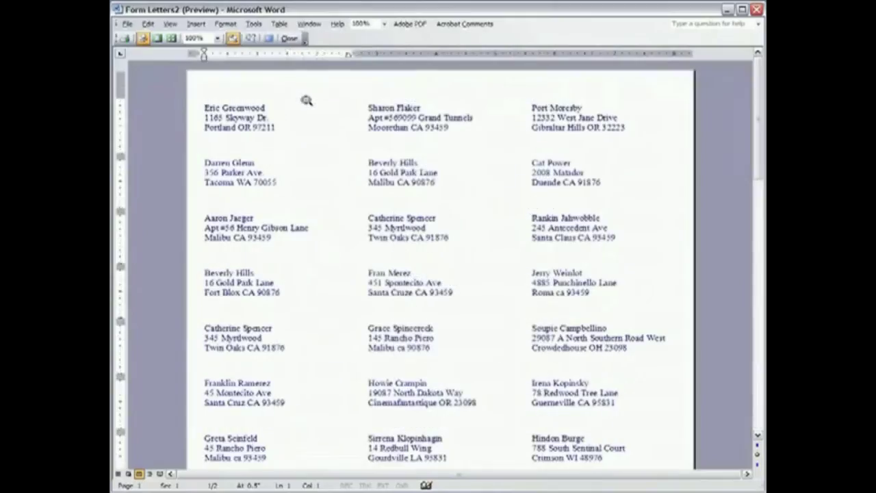
click(231, 118)
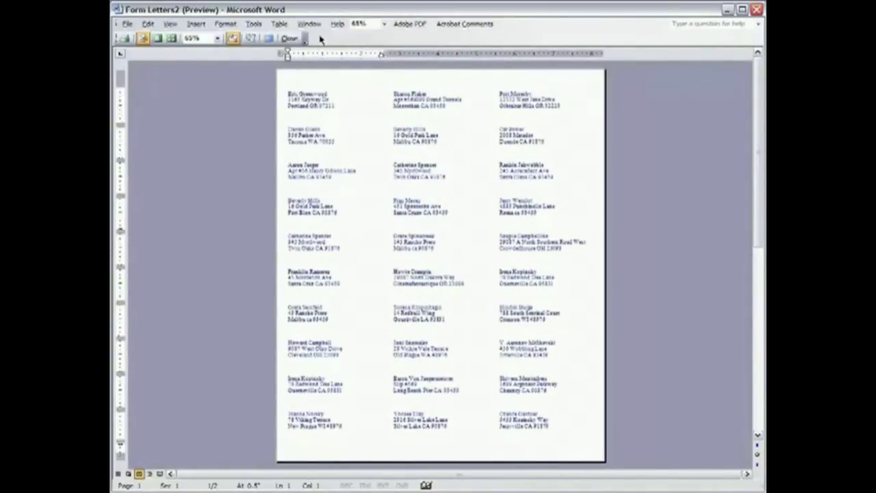
click(289, 38)
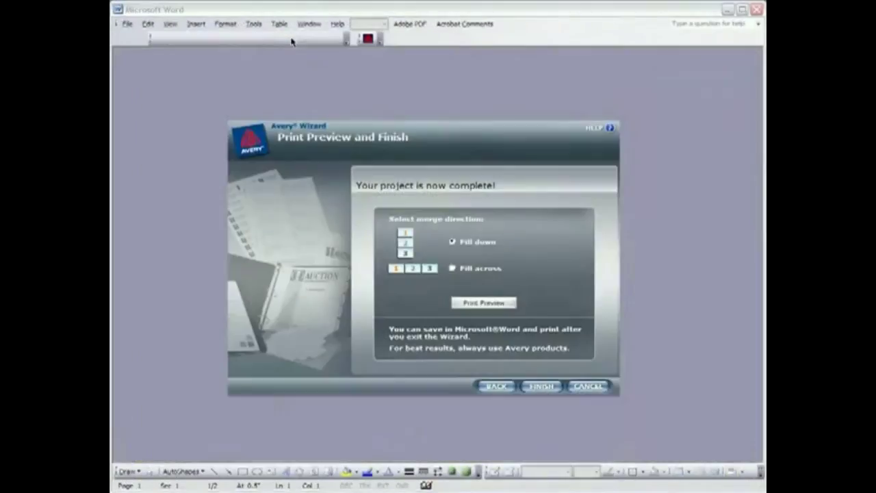
click(544, 387)
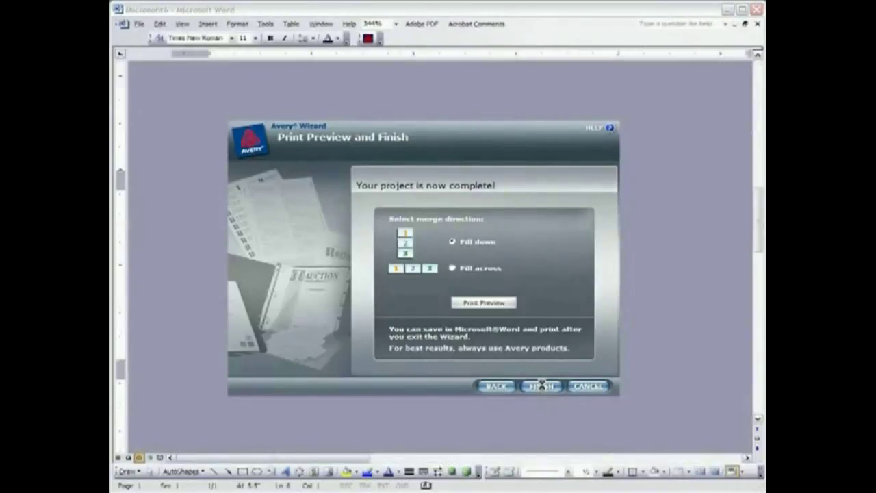